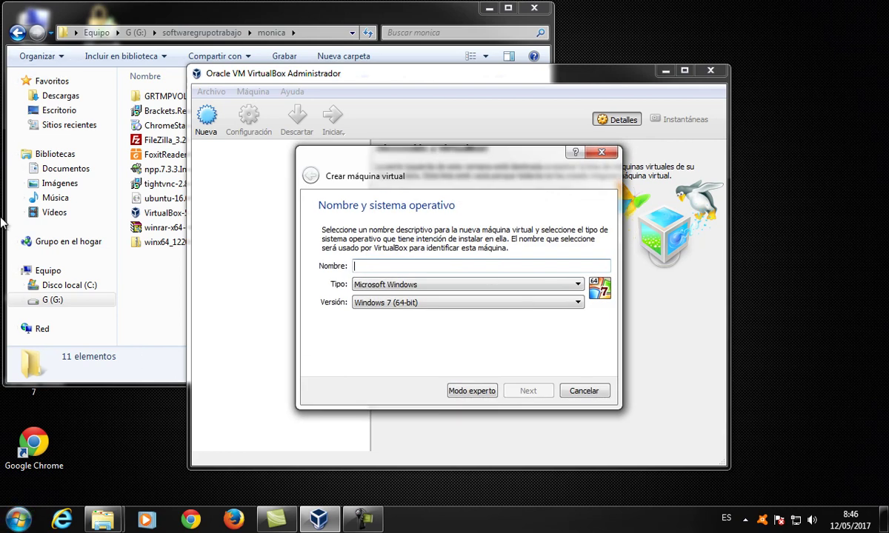
Name the new virtual machine UBUNTU with type Linux and version Ubuntu (64-bit), and continue to the memory size.
type("UBUNTU")
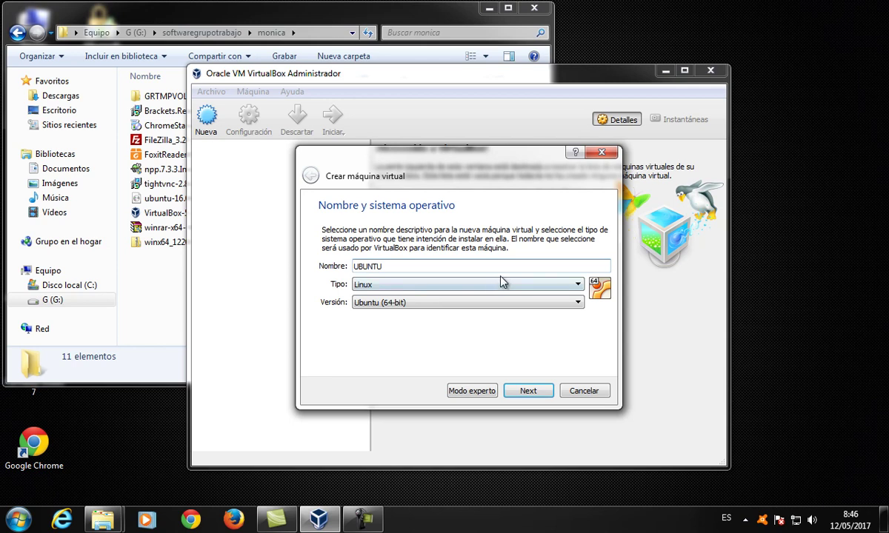
left_click(472, 302)
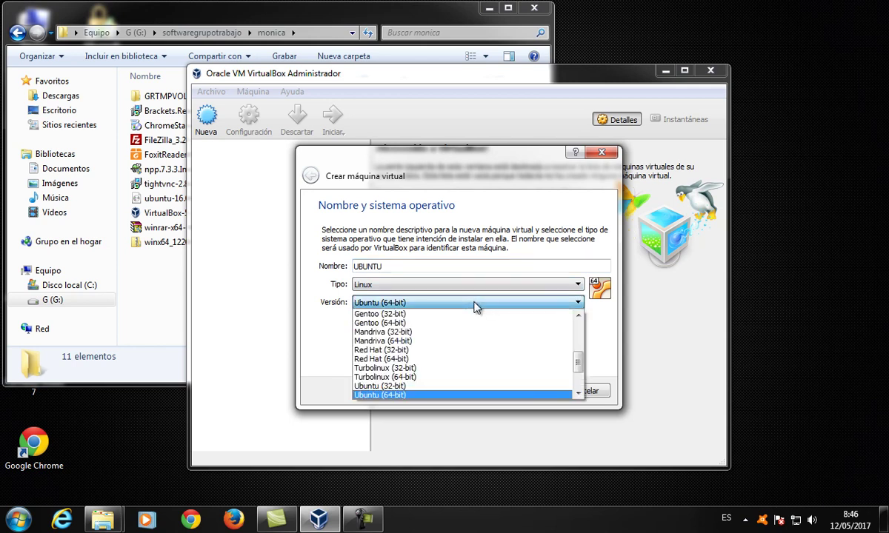
left_click(423, 296)
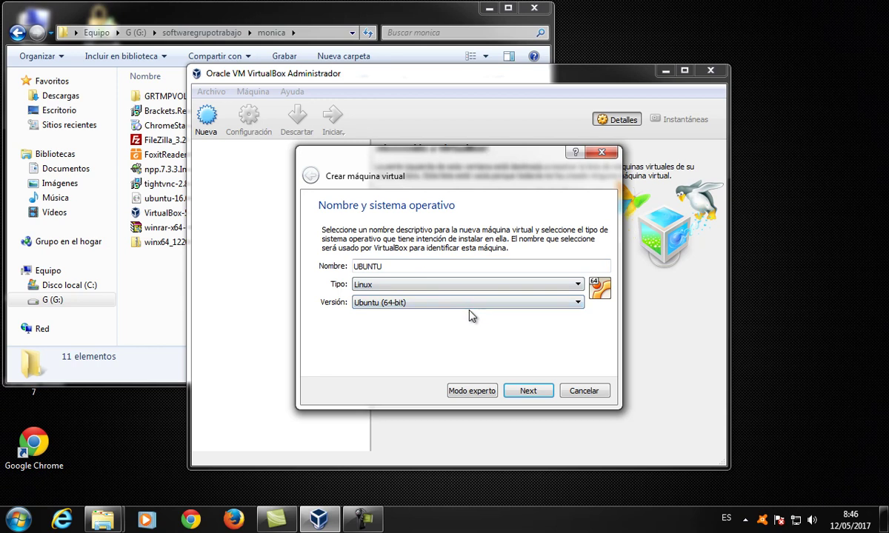
left_click(525, 391)
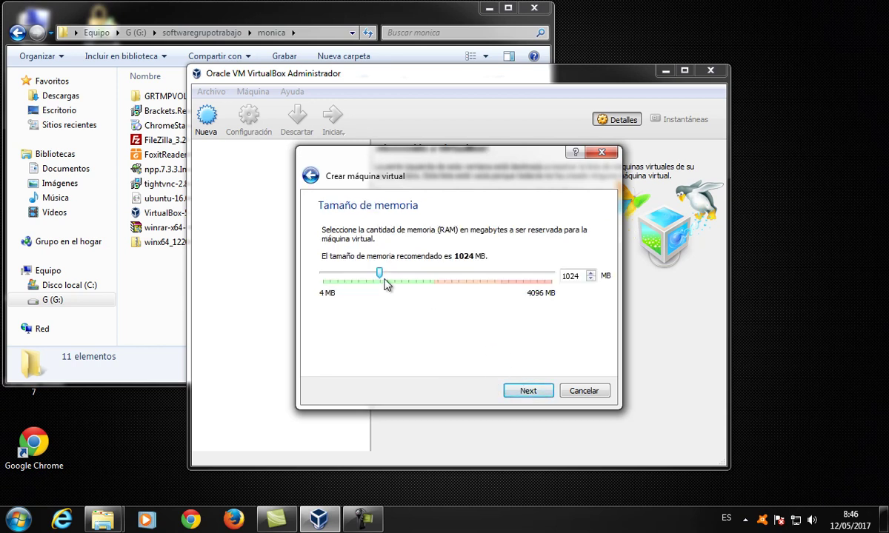
Search Windows for EQUIPO, open the computer's properties to check the installed RAM, and minimise the system information window.
left_click(18, 519)
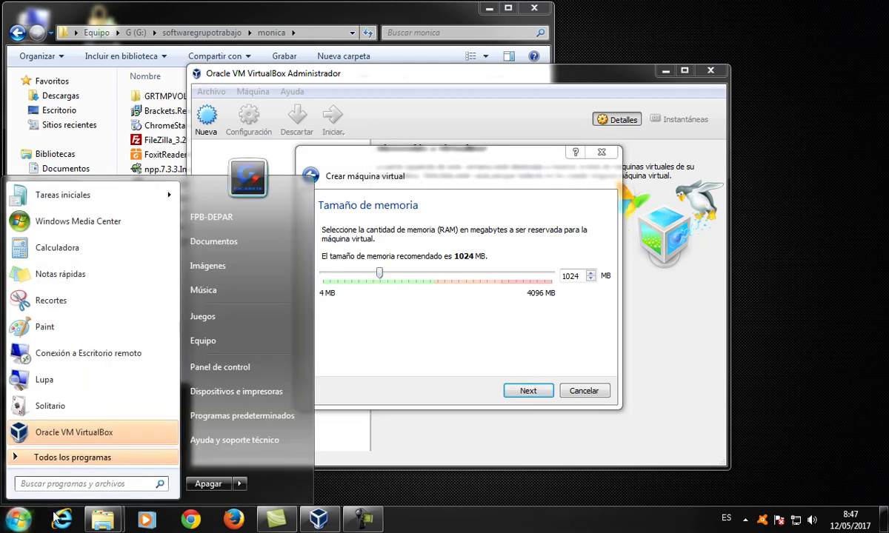
type("MI PC")
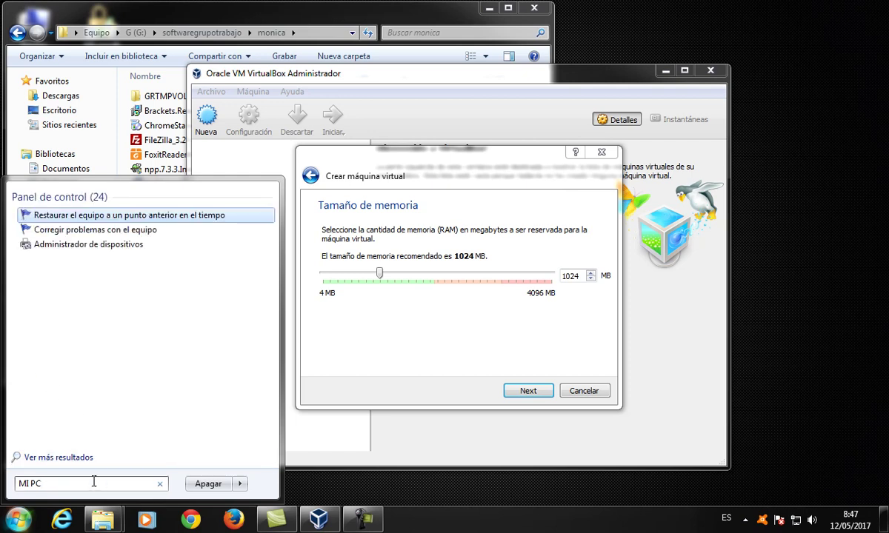
left_click_drag(91, 482, 2, 485)
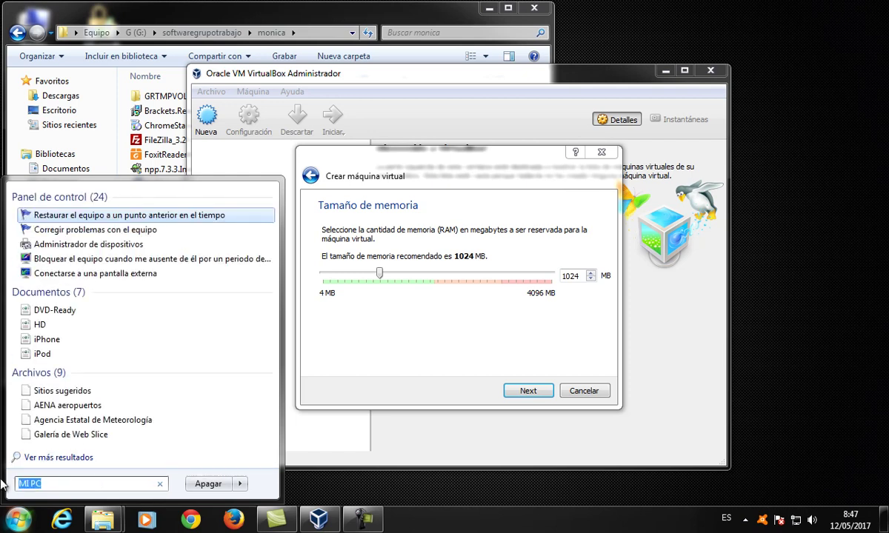
key("BackSpace")
type("EQUPO")
key("Left")
key("Left")
key("BackSpace")
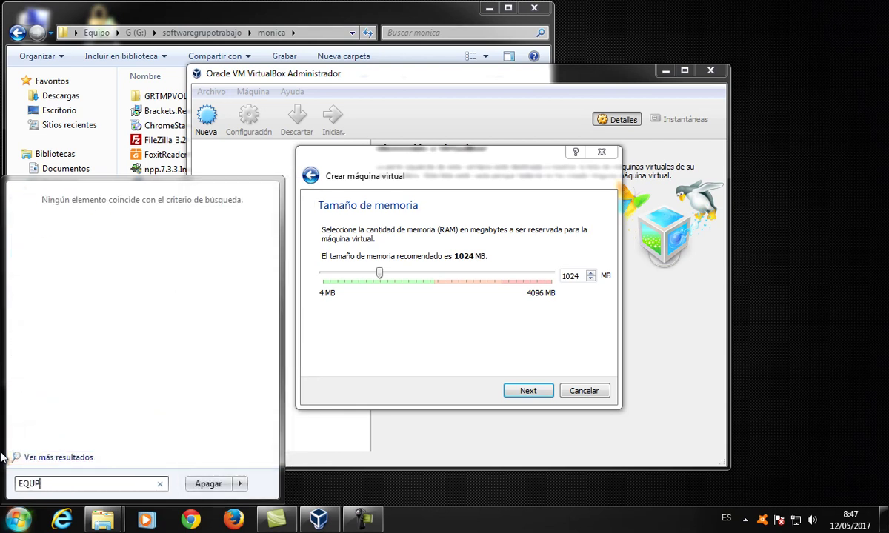
type("UIPO")
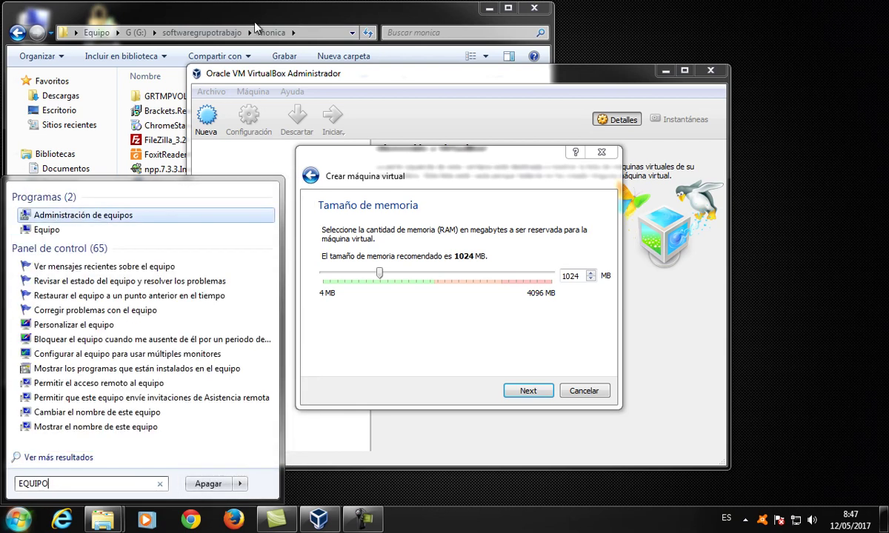
right_click(46, 230)
key("Escape")
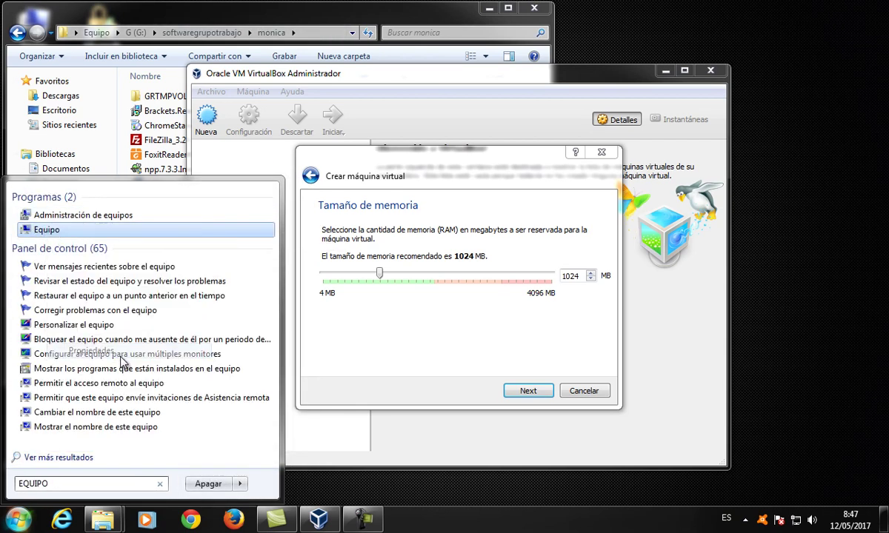
key("Escape")
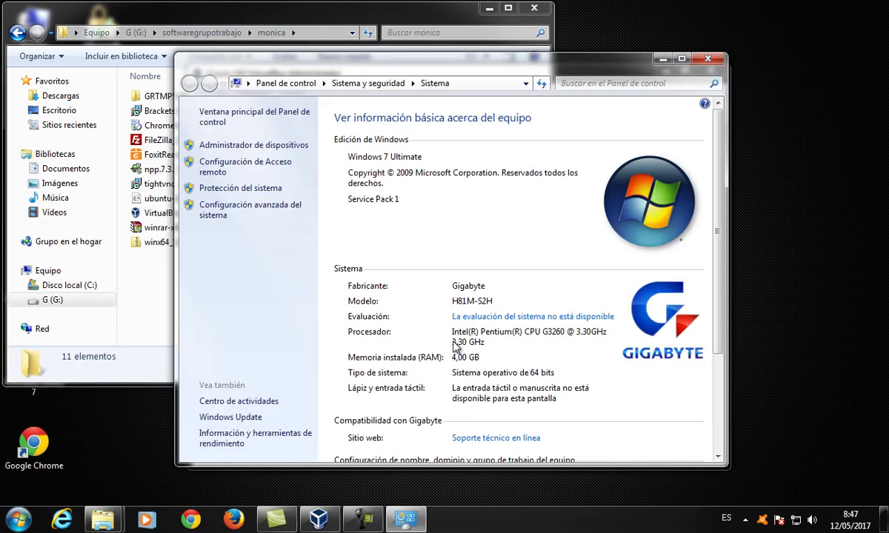
left_click(661, 60)
Set the virtual machine's memory to 2048 MB and select creating a virtual hard disk now.
left_click_drag(379, 279, 438, 282)
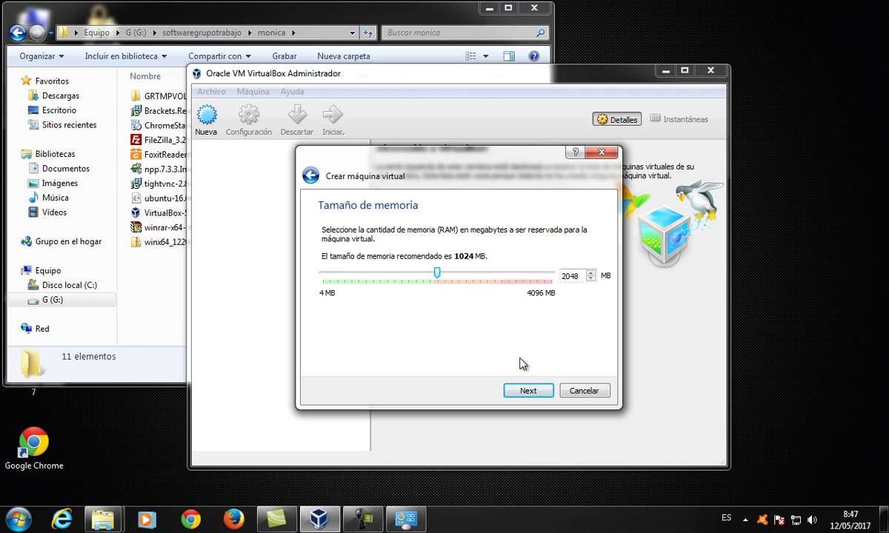
left_click(528, 392)
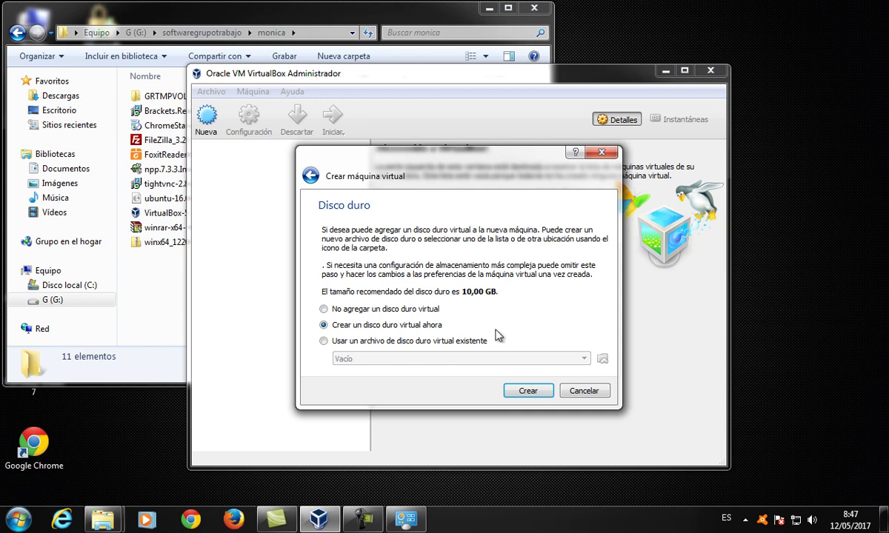
left_click(397, 309)
left_click(411, 325)
left_click(508, 391)
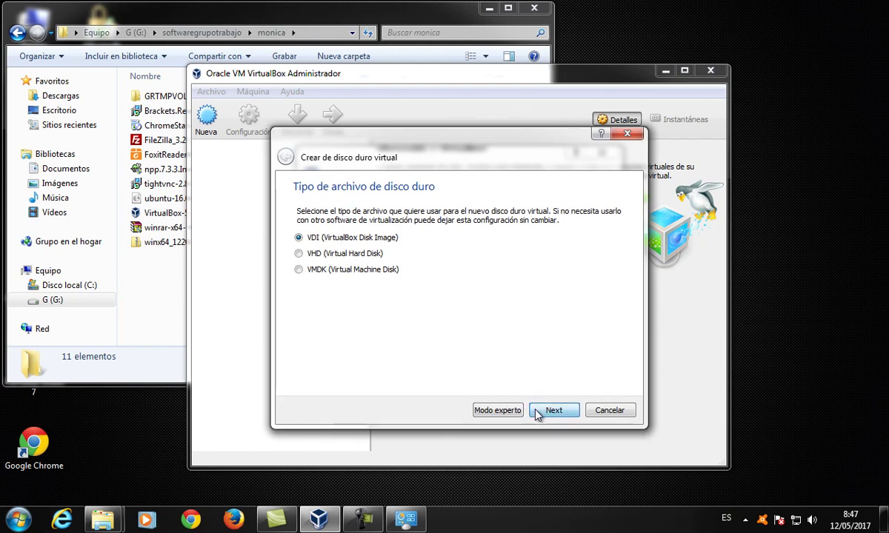
left_click(546, 411)
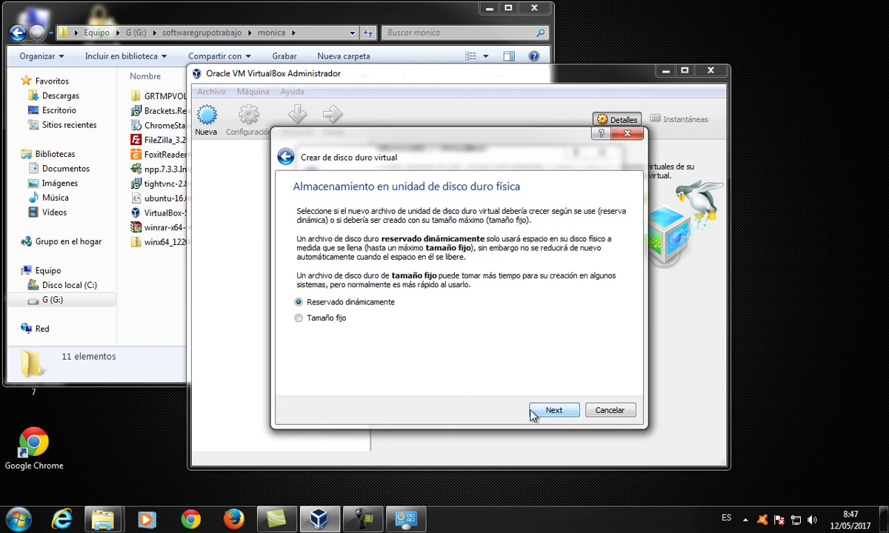
left_click(594, 410)
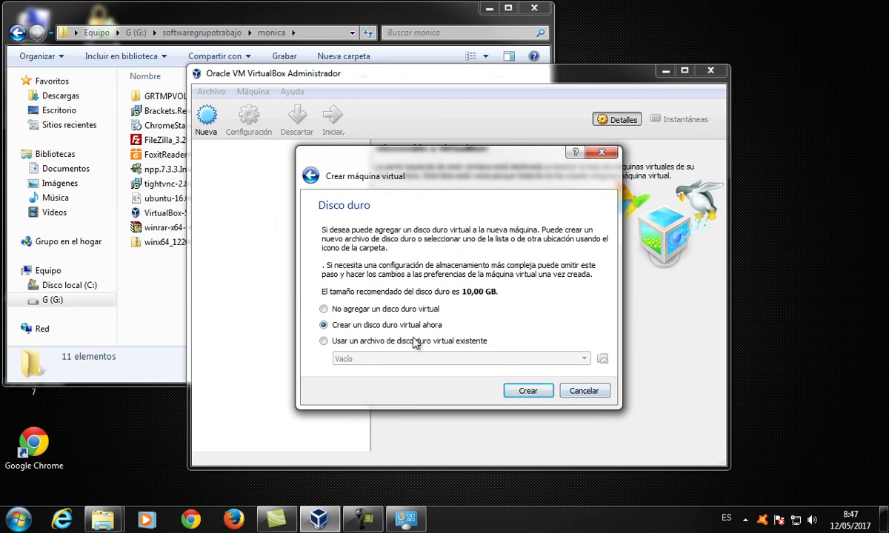
Create the UBUNTU virtual hard disk in expert mode as a dynamically allocated VDI with a size of 31,07 GB.
left_click(538, 391)
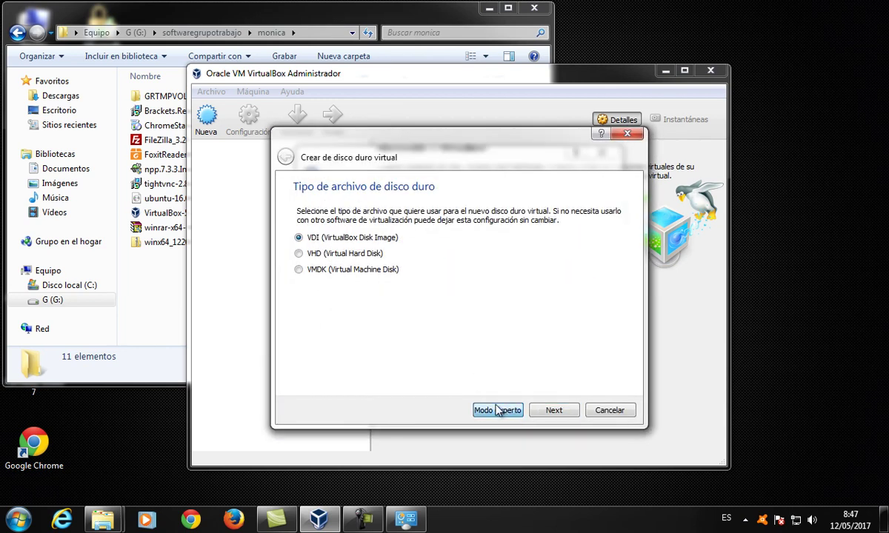
left_click(505, 414)
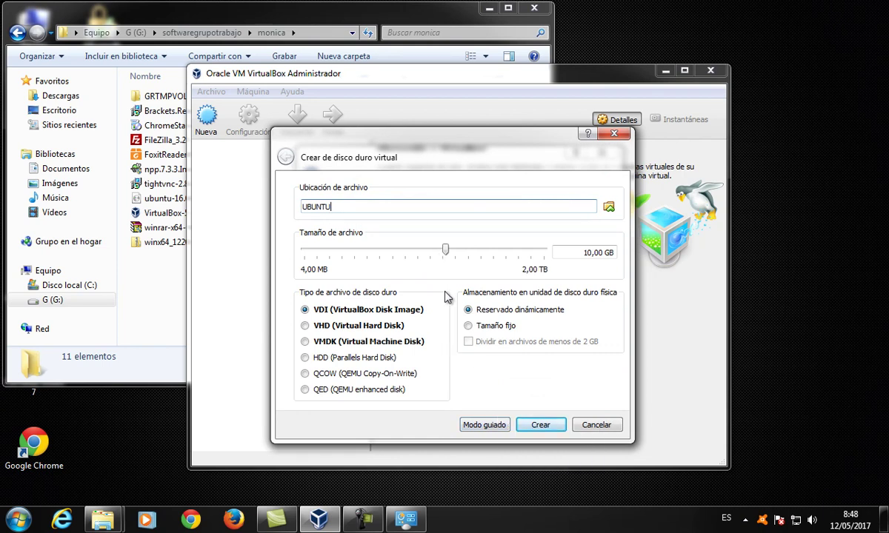
mouse_move(446, 253)
left_click_drag(447, 252, 469, 255)
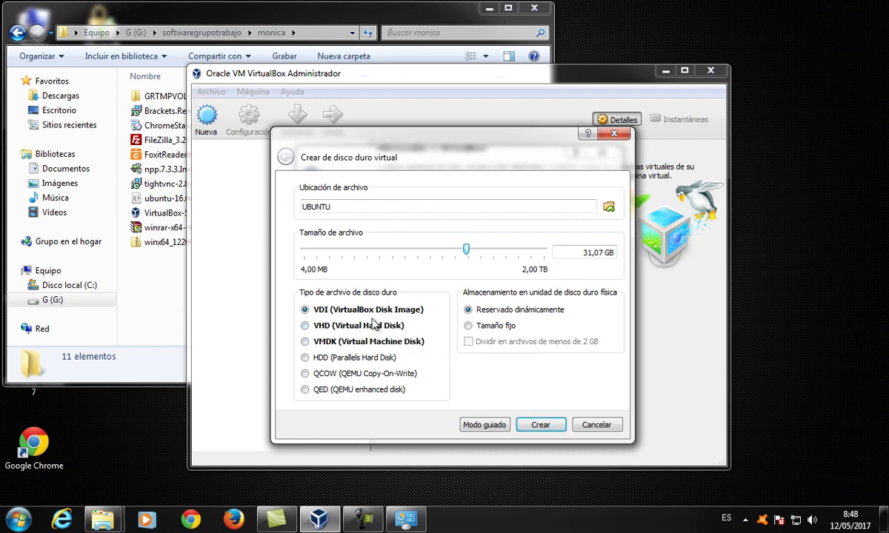
left_click(530, 428)
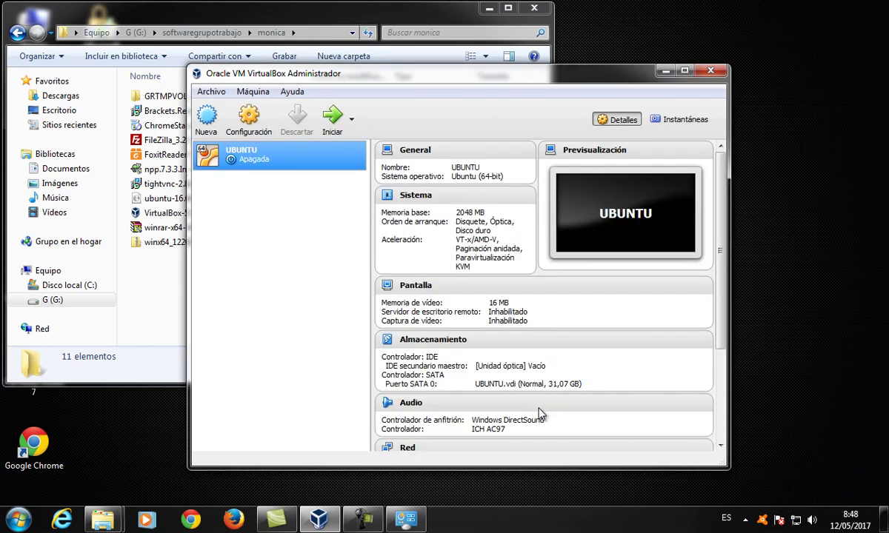
Load the ubuntu-16.04.1-desktop-amd64 image from the softwaregrupotrabajo folder tree on drive G into the machine's optical drive.
scroll(539, 415, "down", 3)
scroll(471, 422, "up", 3)
left_click(506, 368)
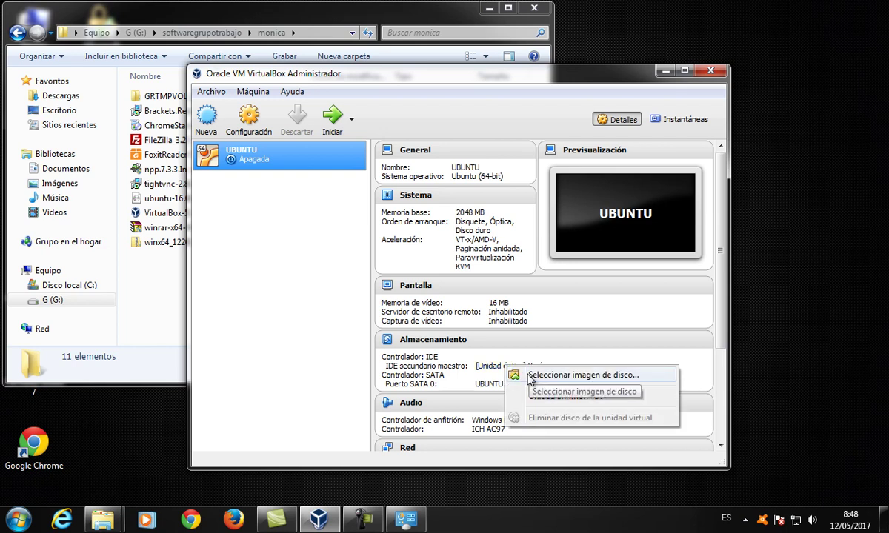
left_click(537, 377)
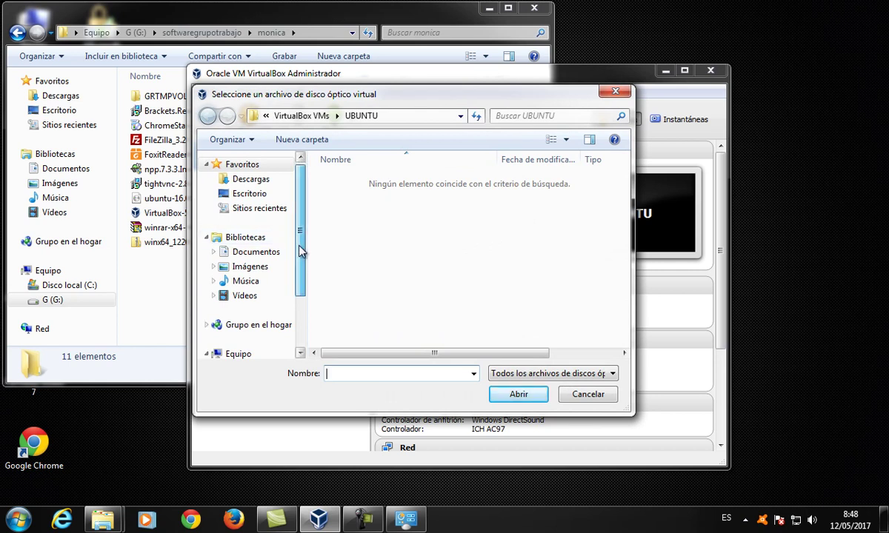
scroll(296, 246, "down", 2)
left_click(255, 319)
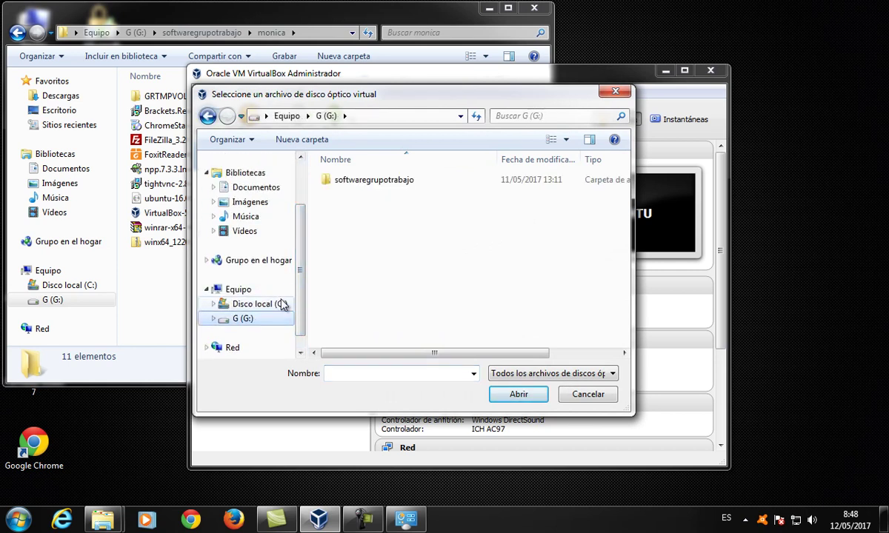
double_click(370, 180)
double_click(348, 238)
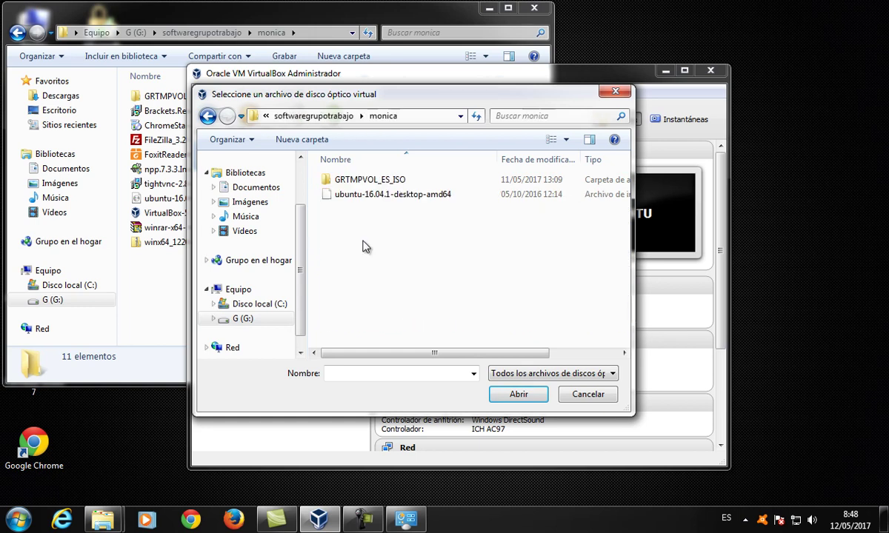
double_click(357, 194)
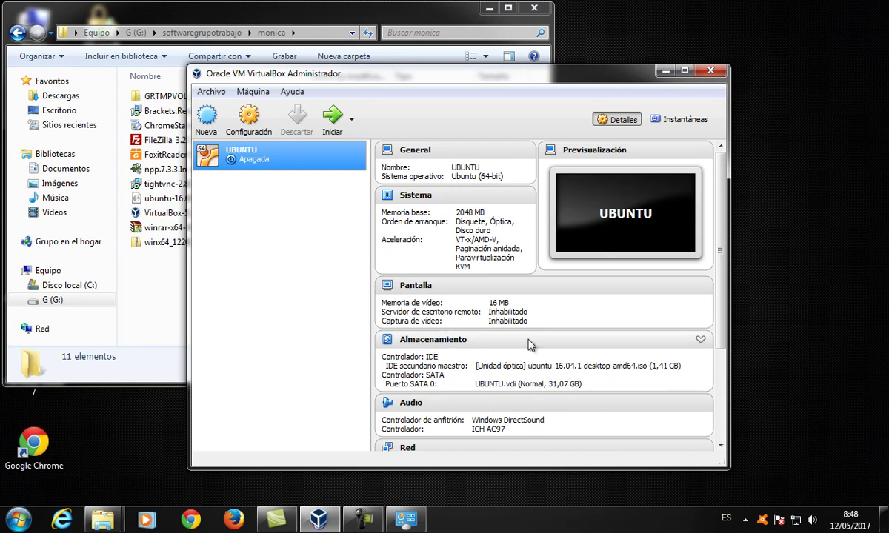
Start the UBUNTU virtual machine and allow it to capture the mouse and keyboard.
left_click(335, 123)
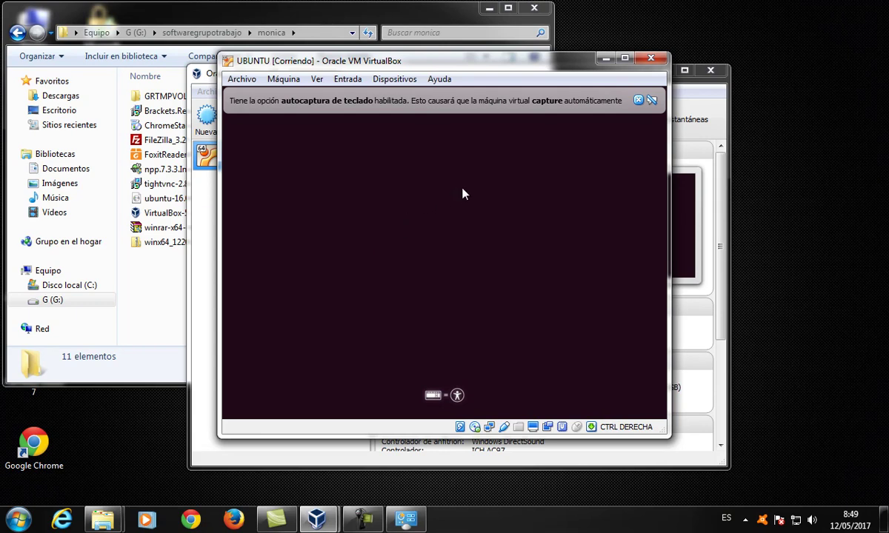
left_click(459, 209)
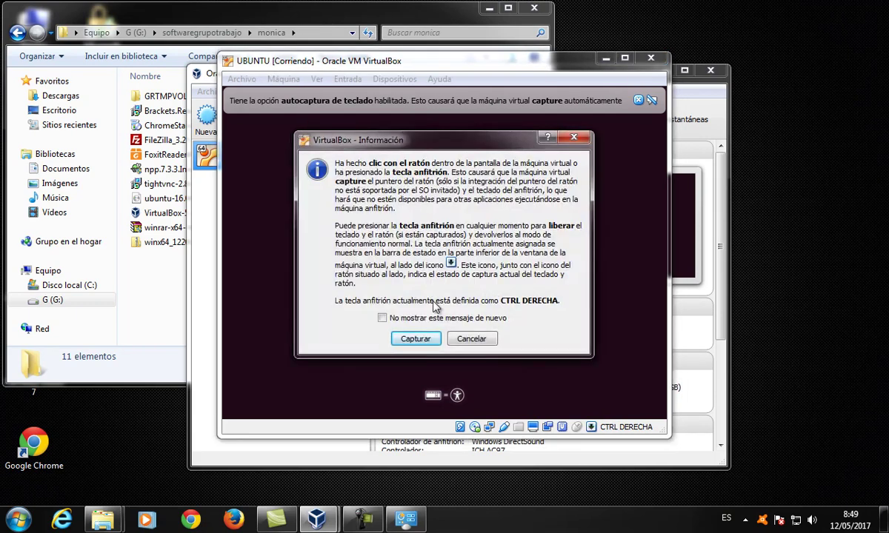
left_click(434, 342)
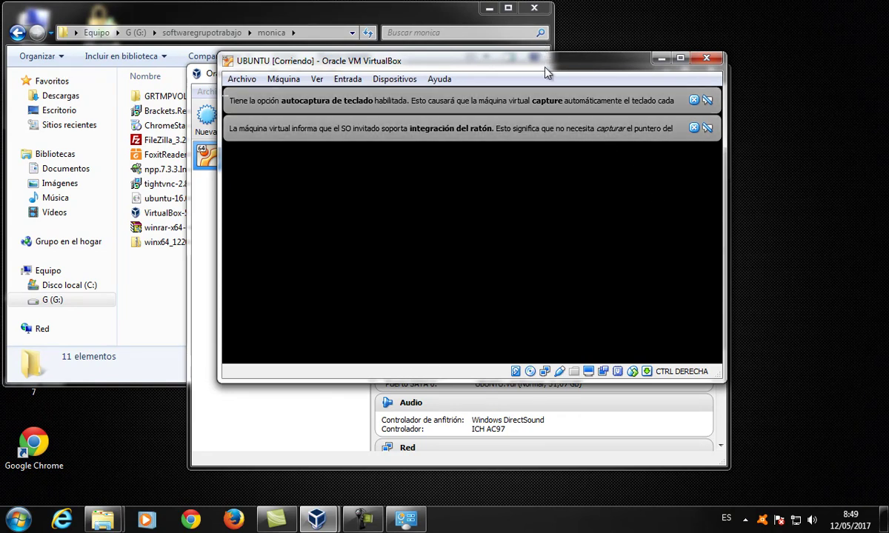
Reposition the running machine's window and dismiss the keyboard capture and mouse integration notices.
left_click_drag(510, 62, 493, 88)
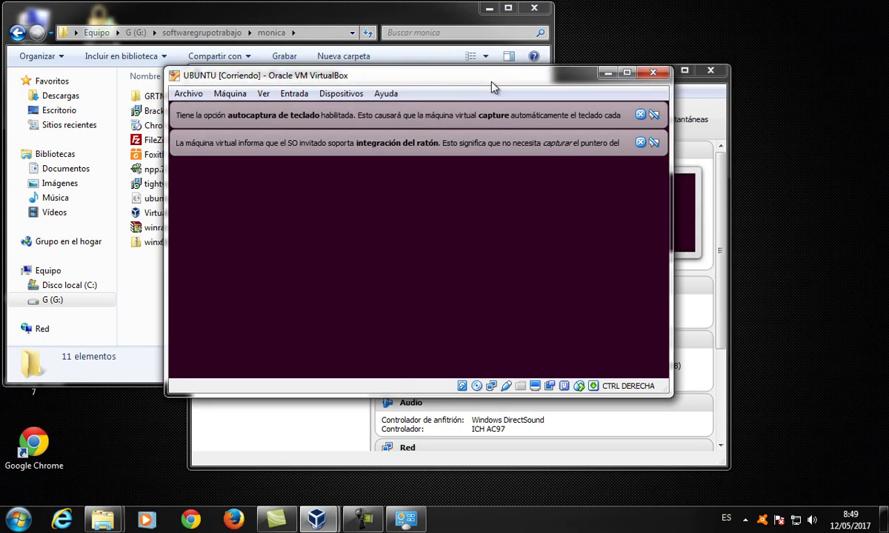
left_click(641, 143)
left_click(642, 115)
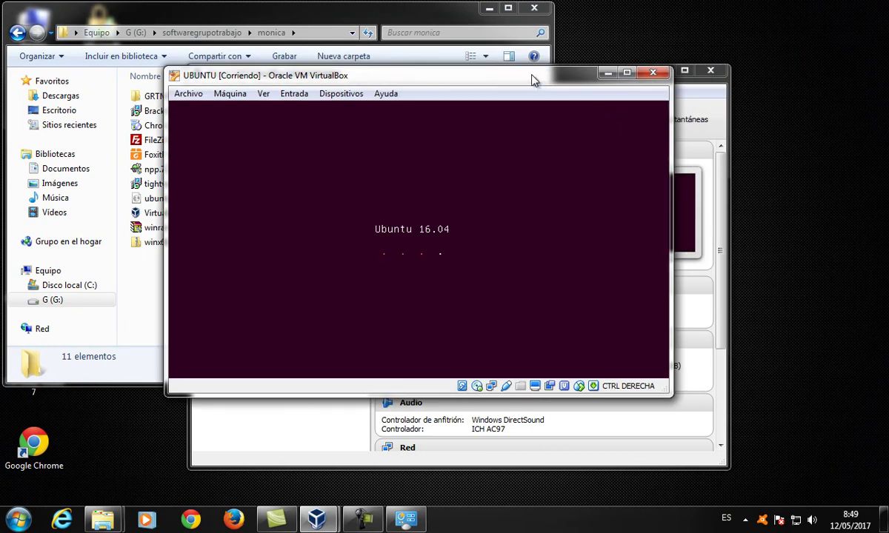
left_click_drag(531, 81, 568, 94)
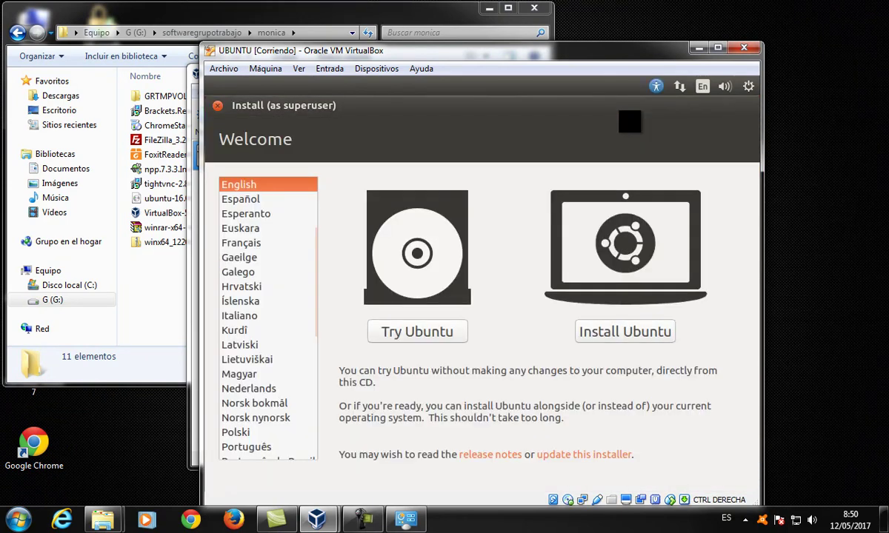
Start the Ubuntu installation in Español with third-party software enabled, and continue past the preparation page.
left_click(252, 199)
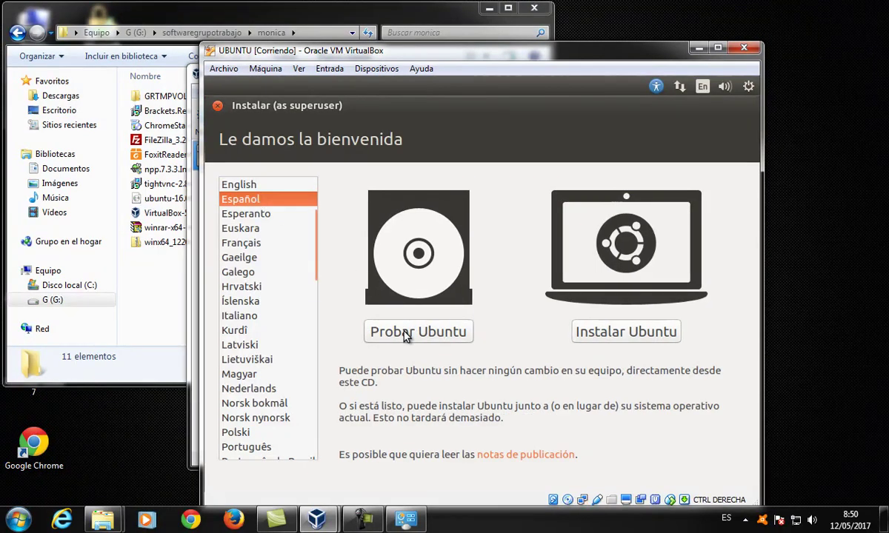
left_click(610, 332)
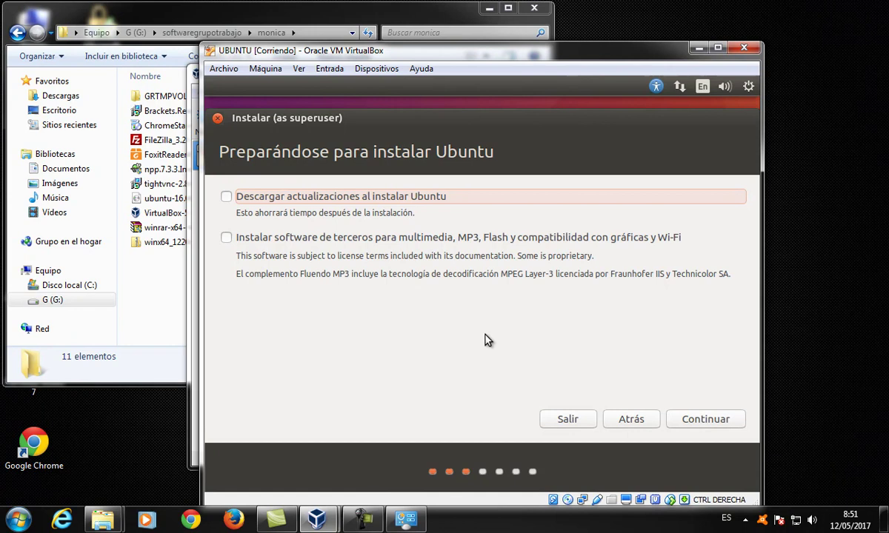
left_click(226, 237)
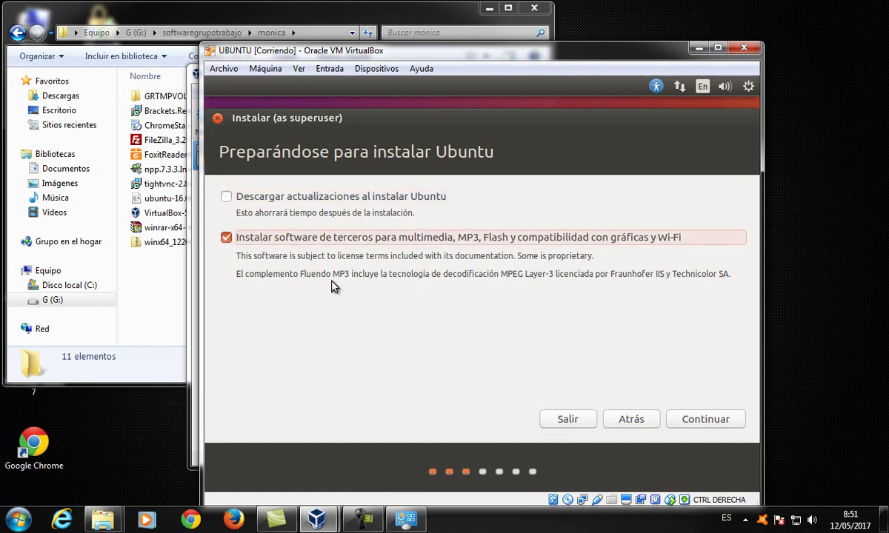
left_click(669, 420)
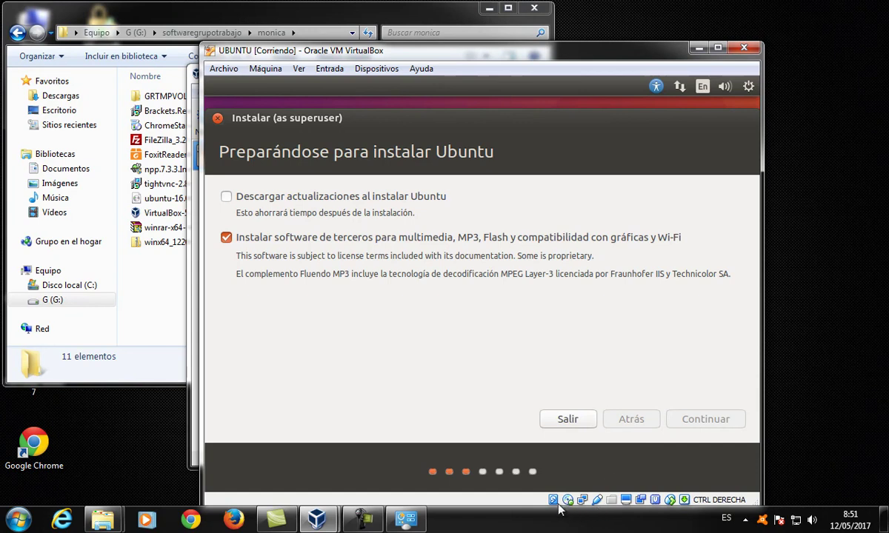
Choose to erase the disk and install Ubuntu, and confirm writing the partition changes to the disk.
mouse_move(554, 503)
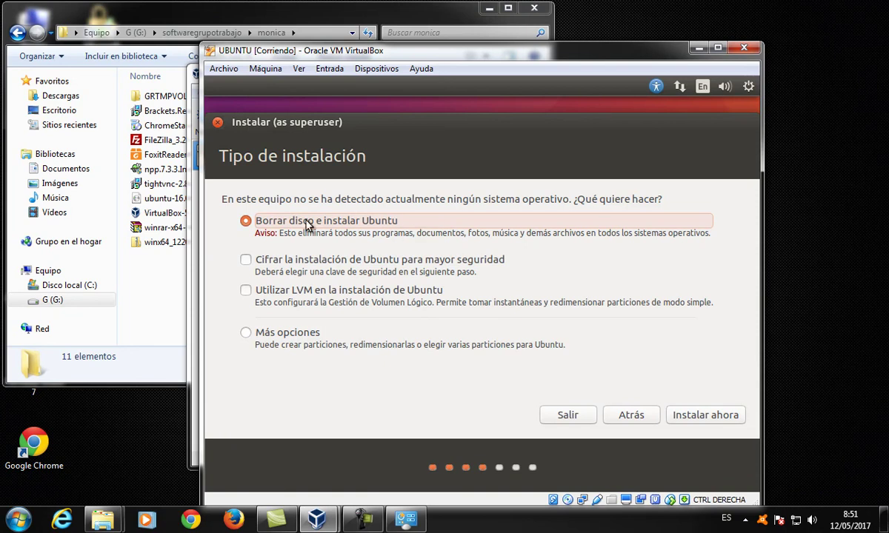
left_click(681, 422)
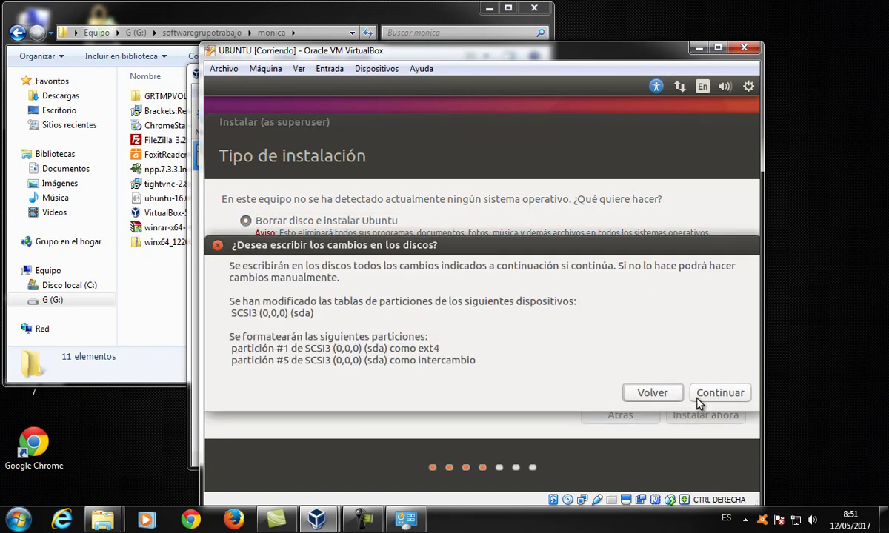
left_click(696, 392)
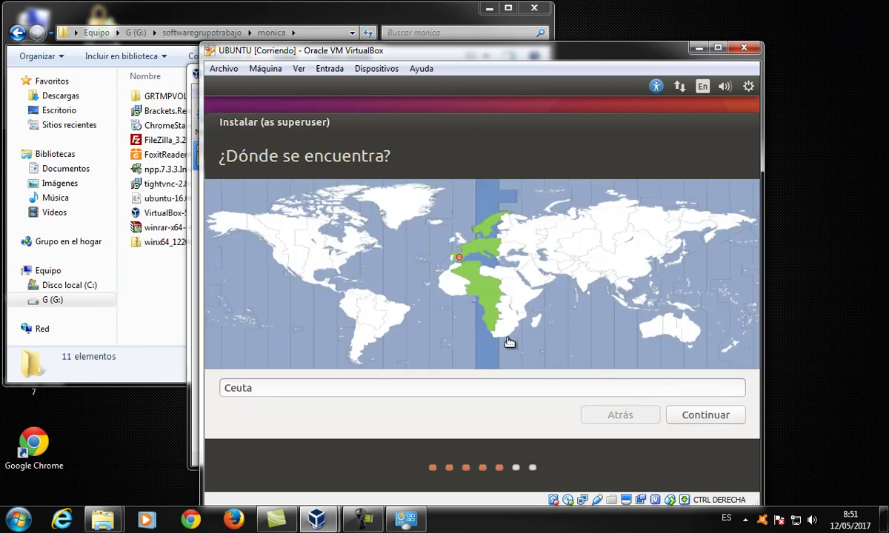
Set the location to Madrid (Madrid, Spain) and accept the Español keyboard layout.
left_click_drag(595, 386, 170, 388)
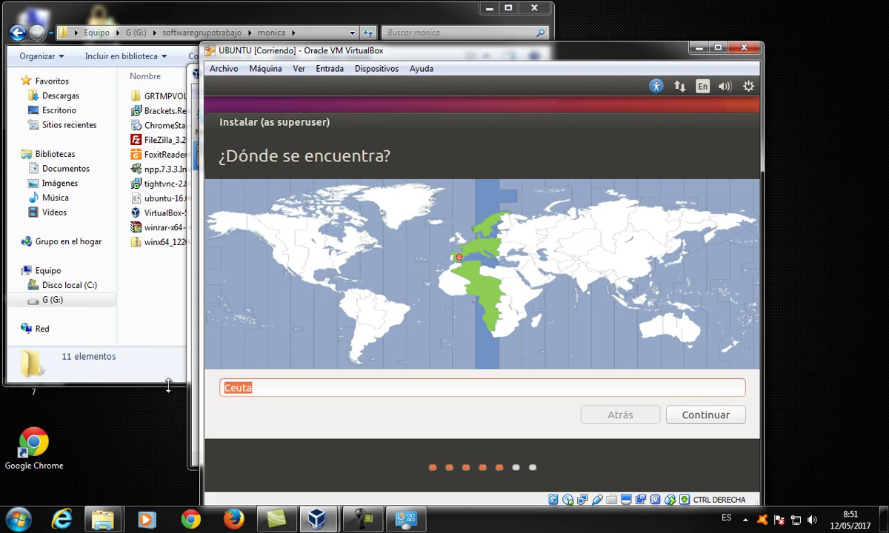
type("Madrid")
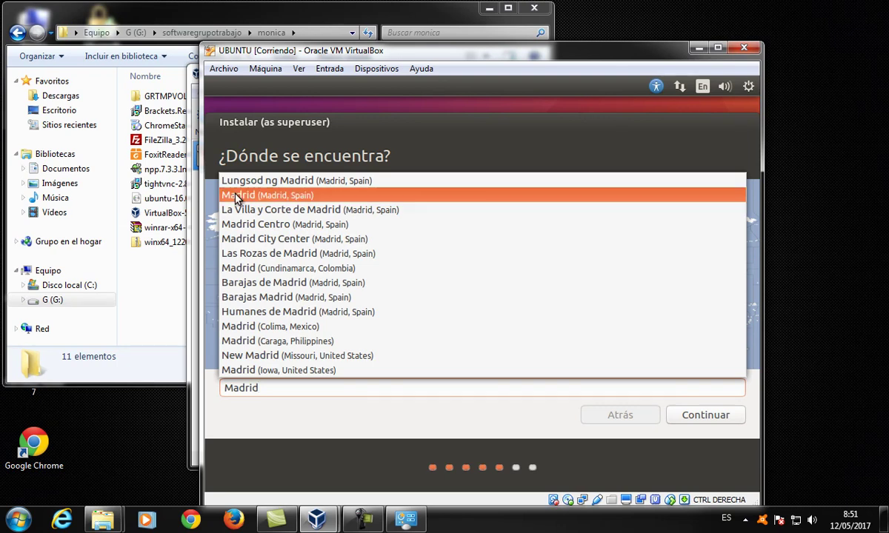
left_click(239, 197)
left_click(695, 415)
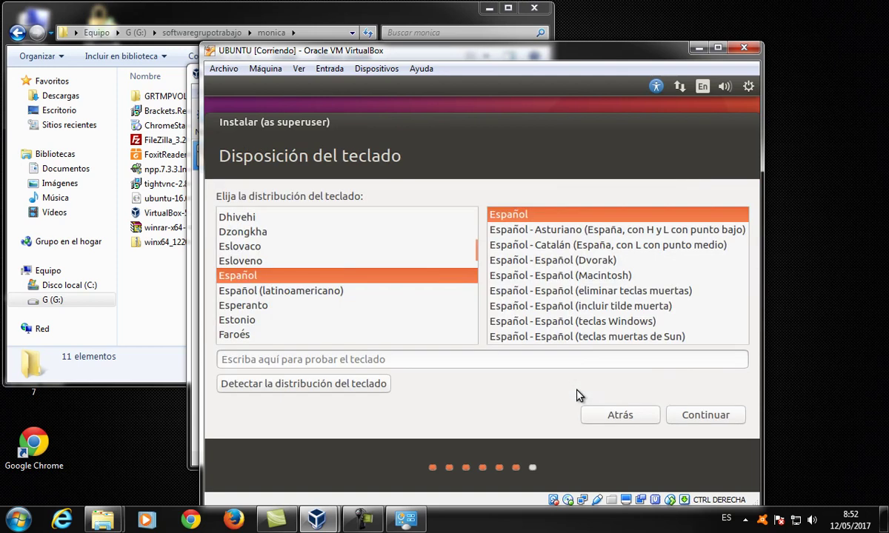
left_click(684, 413)
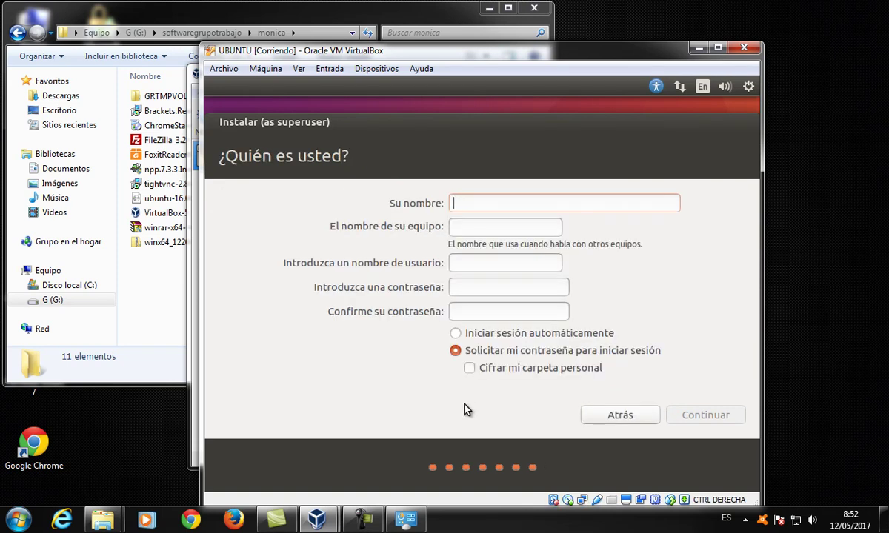
type("J")
key("BackSpace")
type("JLUSERO")
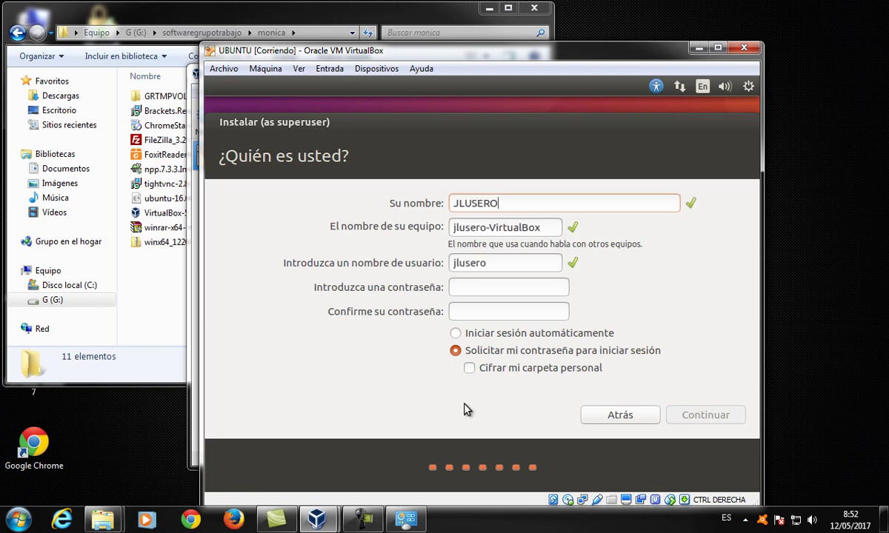
key("BackSpace")
key("BackSpace")
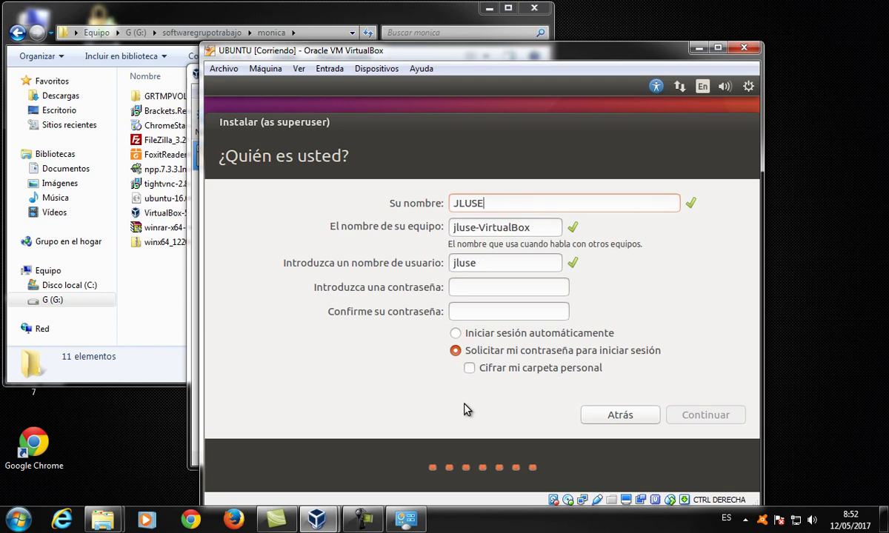
key("BackSpace")
key("BackSpace")
key("BackSpace")
key("BackSpace")
key("BackSpace")
Enter the user's name in lowercase for the new account and enable automatic login (Iniciar sesión automáticamente).
type("jluserovilchez")
key("Tab")
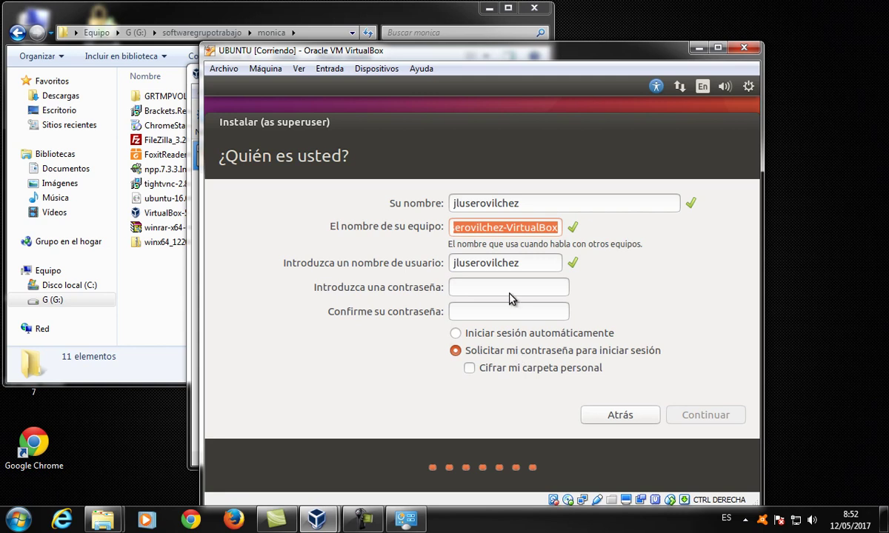
left_click(503, 339)
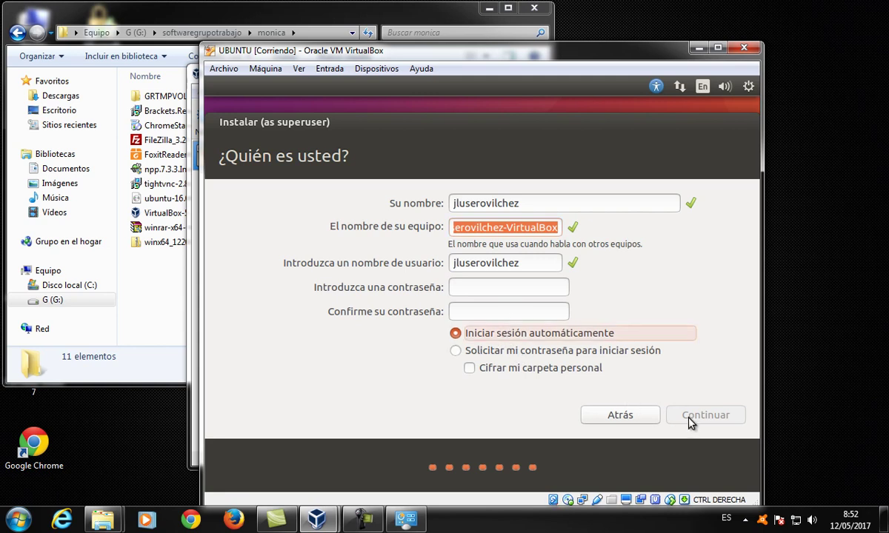
Enter and confirm the account password, and continue past the user details page.
left_click(506, 286)
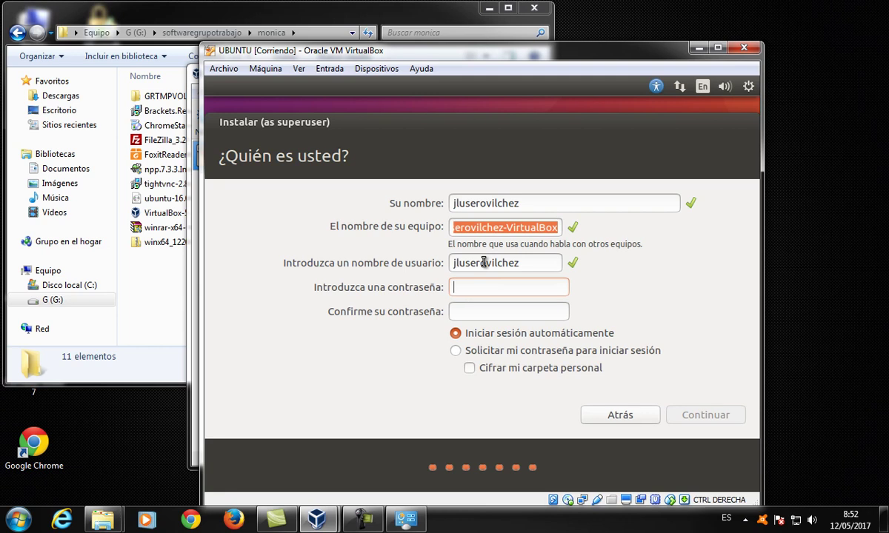
type("•••••••••••")
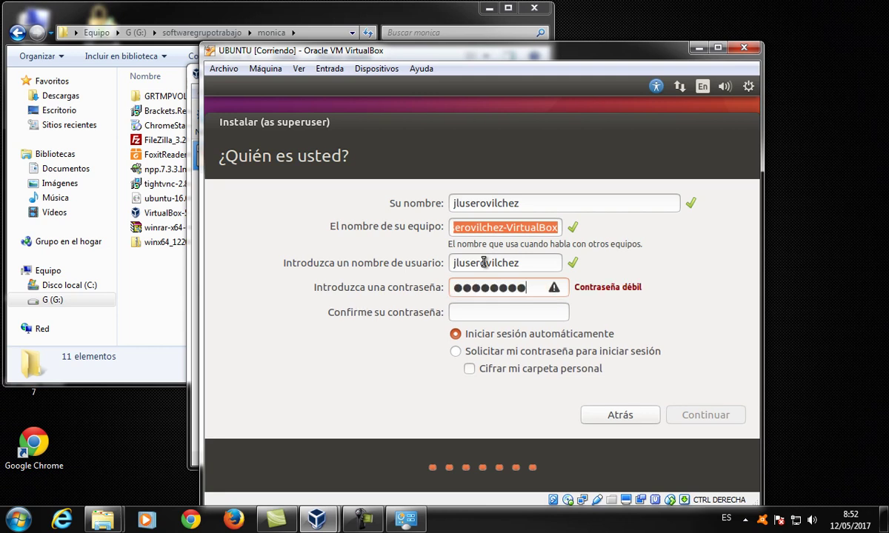
key("Tab")
type("•••••••••••")
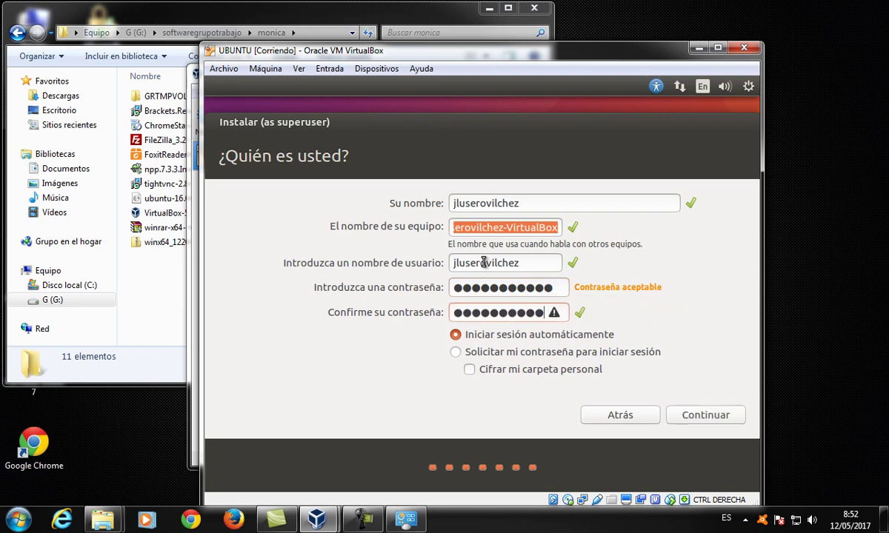
left_click(694, 417)
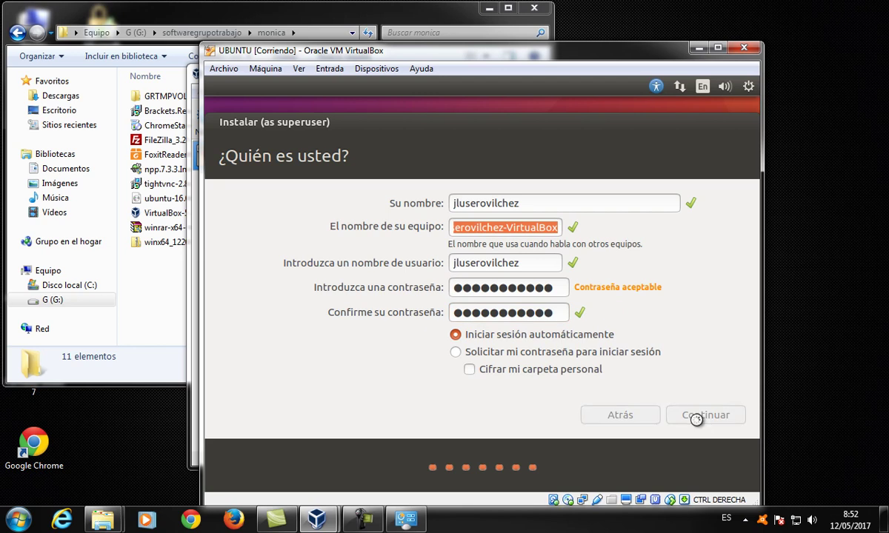